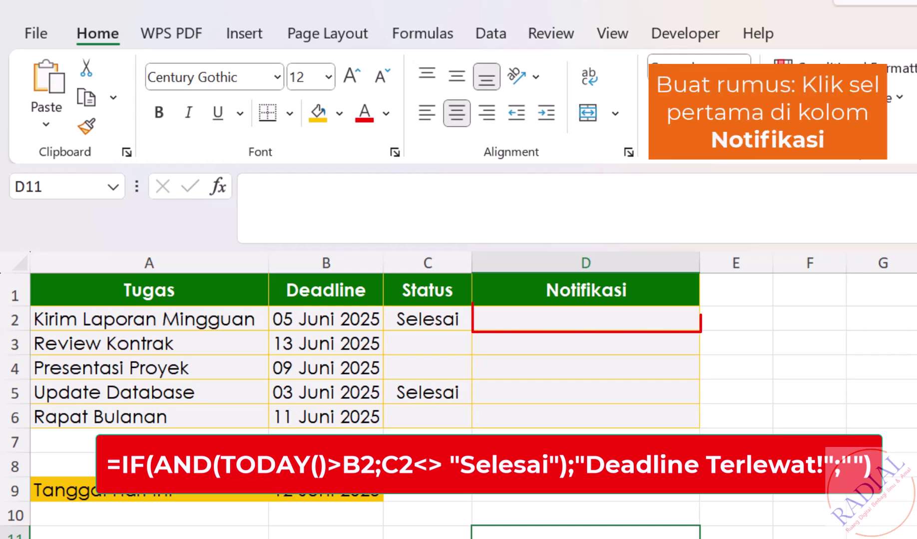
# Enter the formula =IF(AND(TODAY()>B2;C2<>"Selesai");"Deadline Terlewat!";"") in cell D2.
pyautogui.click(559, 325)
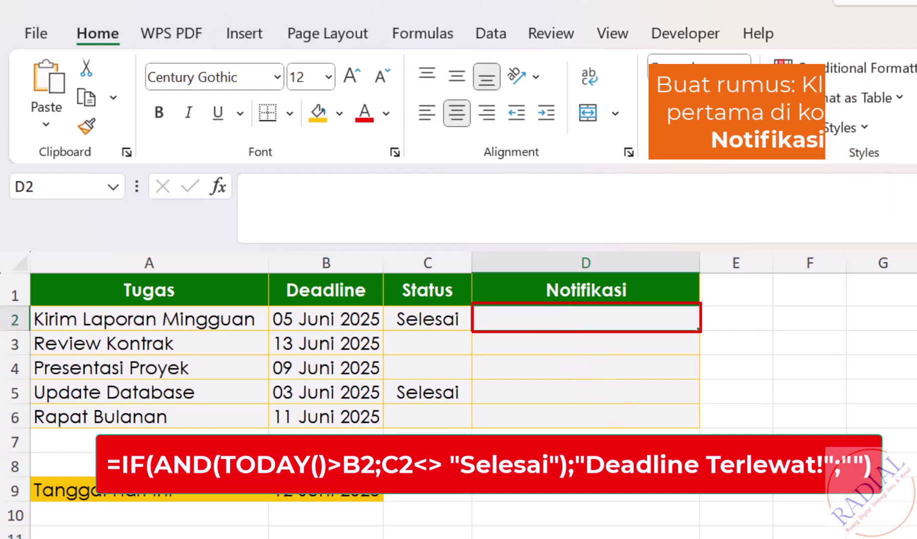
pyautogui.write('=I')
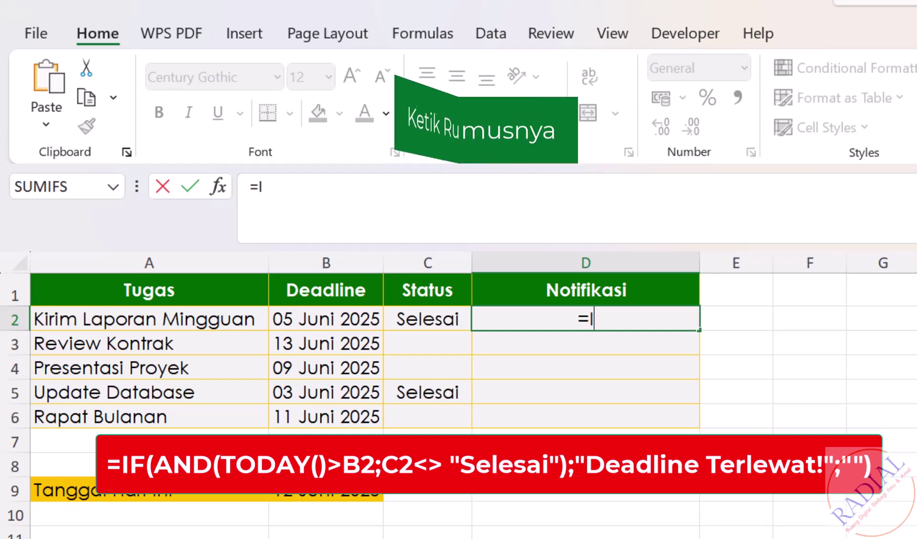
pyautogui.write('F(')
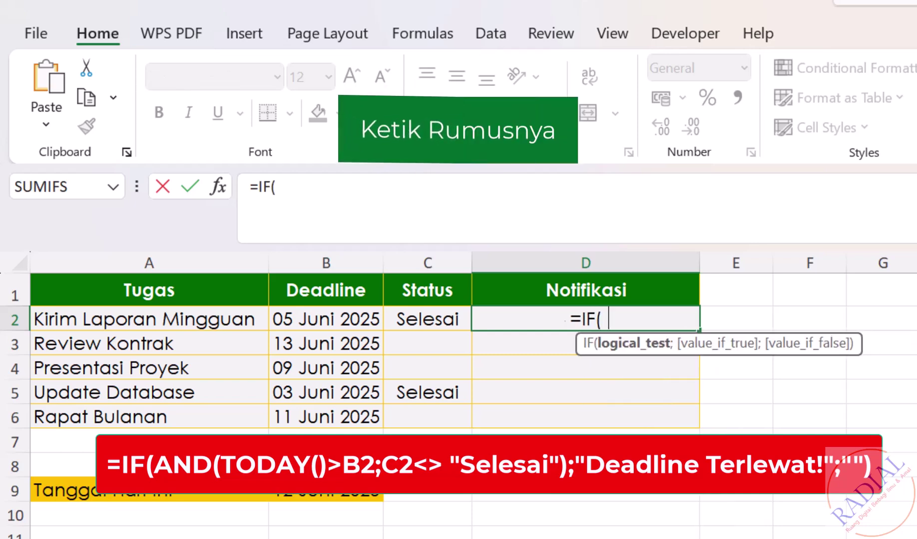
pyautogui.write('AND(TOD')
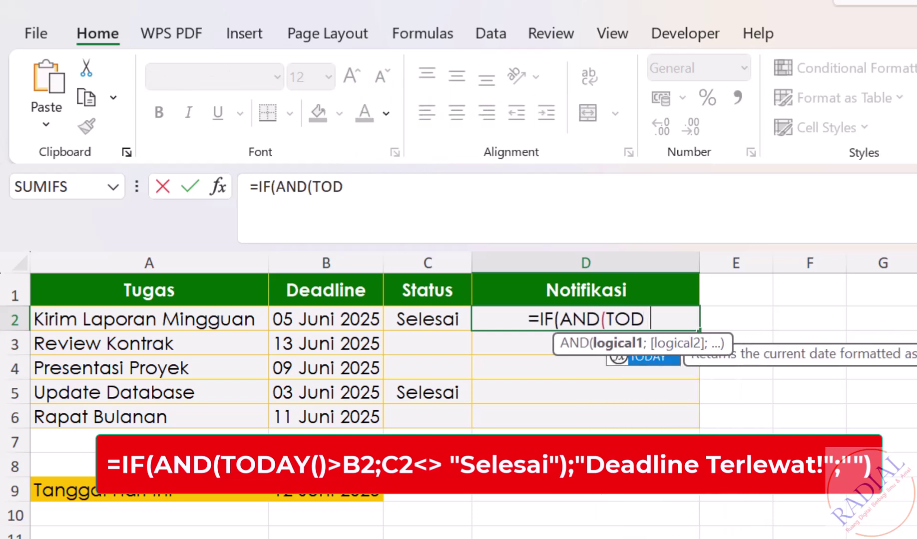
pyautogui.write('AY()>')
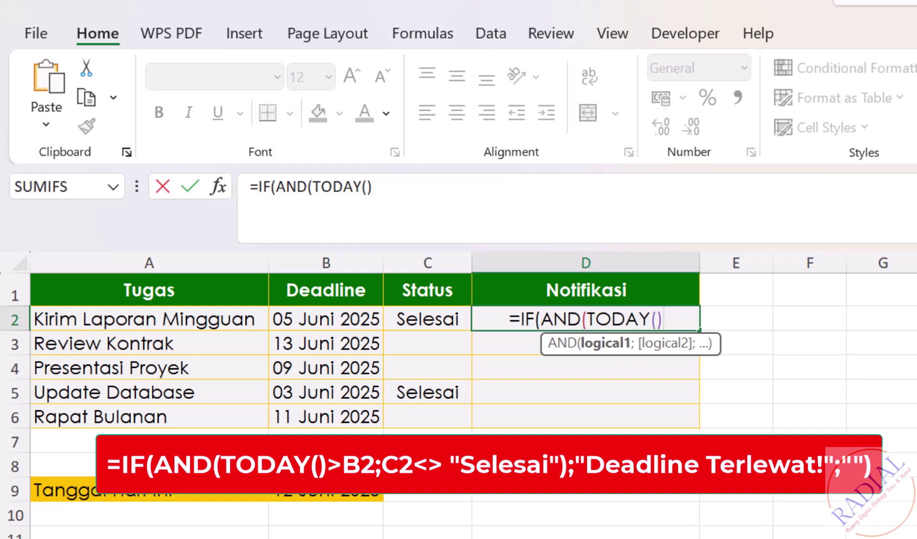
pyautogui.click(352, 315)
pyautogui.write(';')
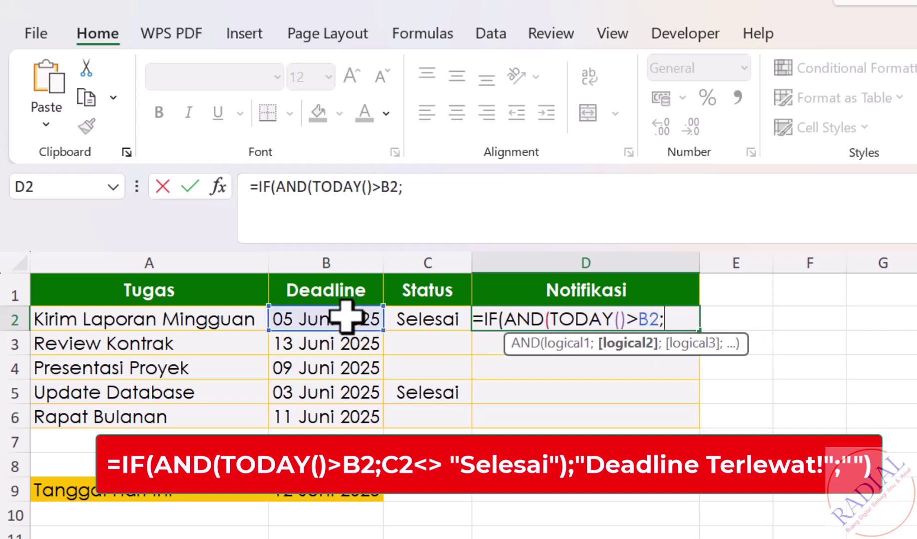
pyautogui.click(434, 317)
pyautogui.write('<>"')
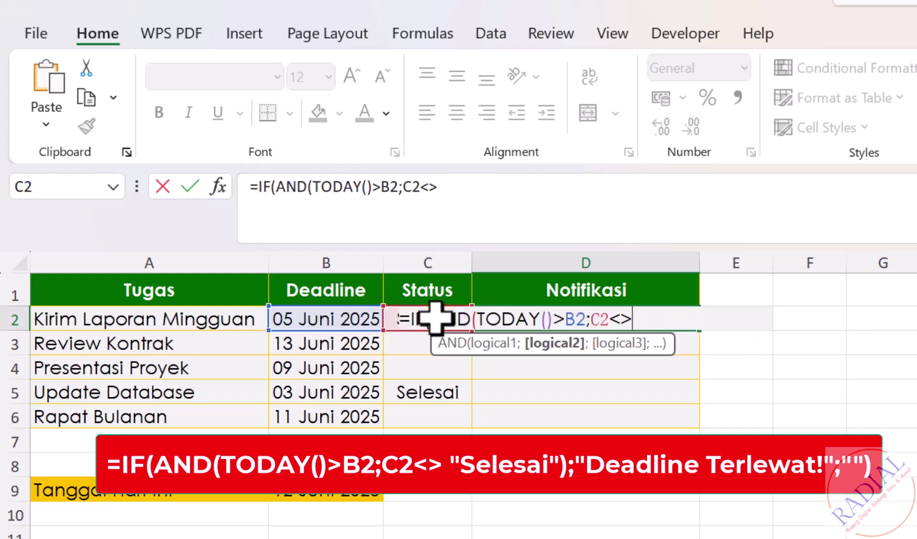
pyautogui.write('Selesai");')
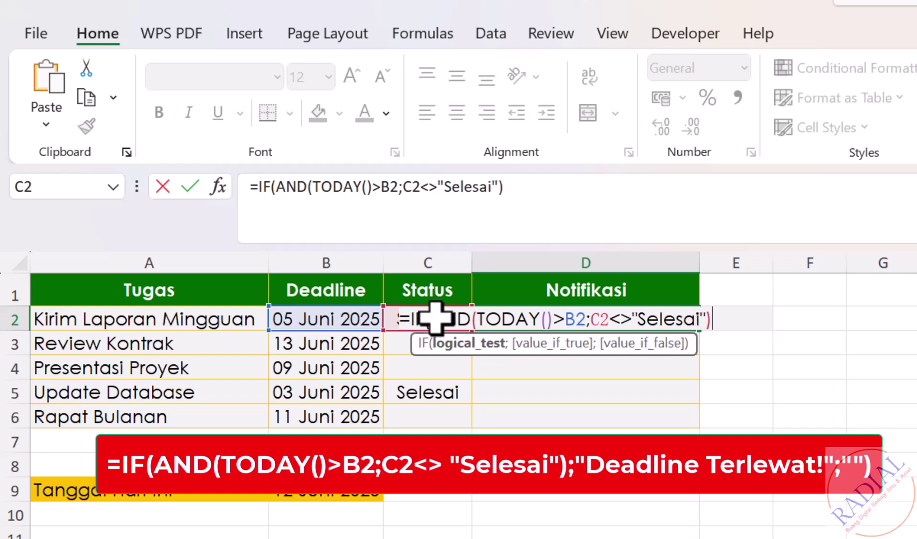
pyautogui.write('"Dea')
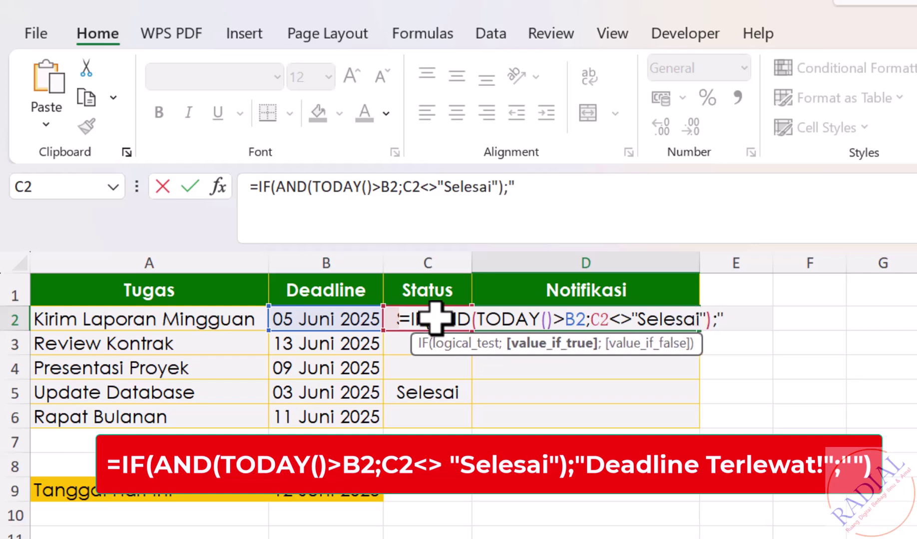
pyautogui.write('dli')
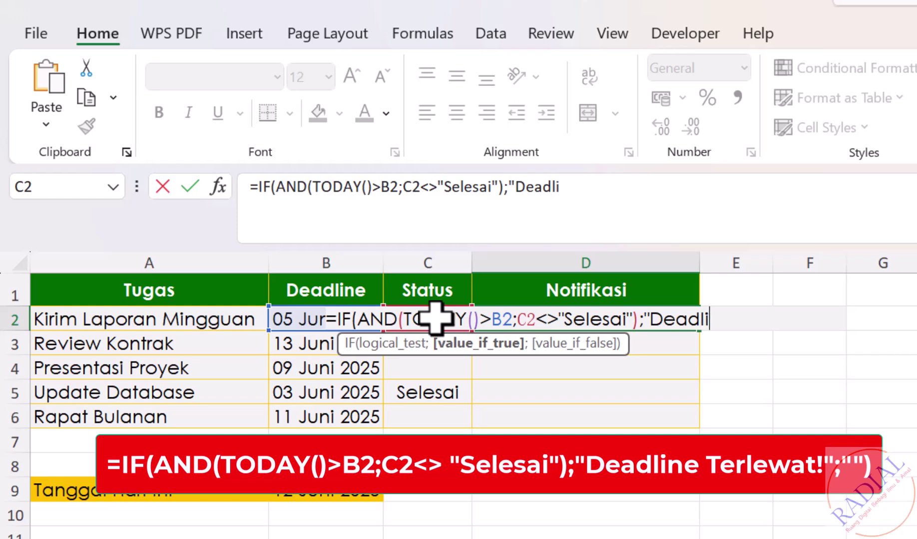
pyautogui.write('ne Ter')
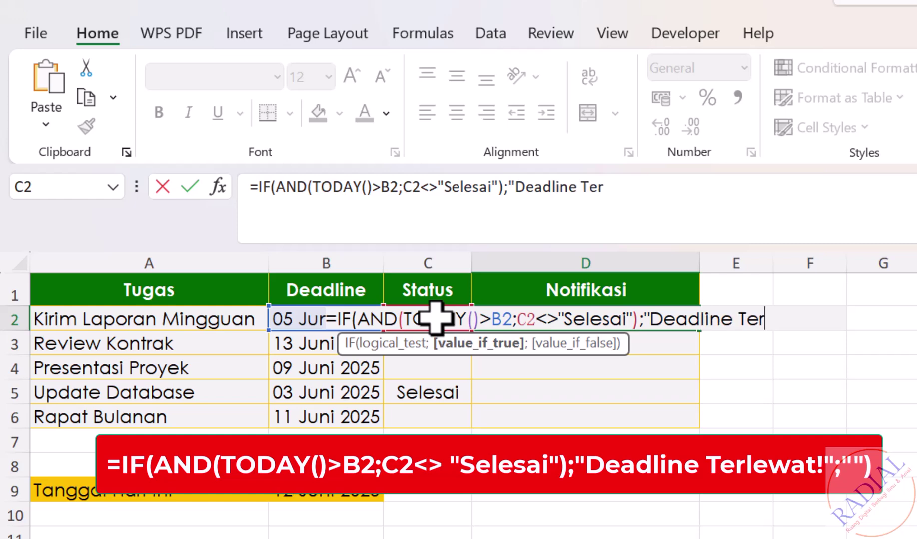
pyautogui.write('lewat"')
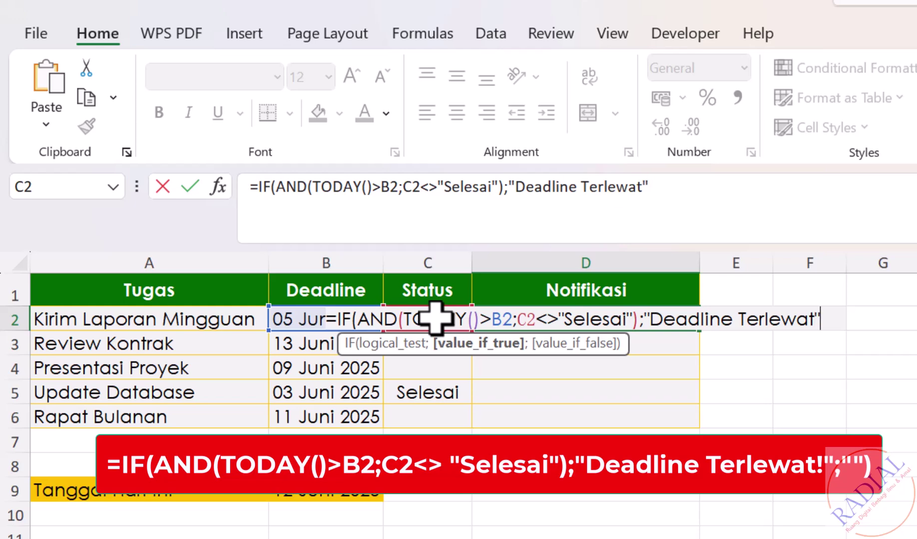
pyautogui.press('BackSpace')
pyautogui.write('!";"")')
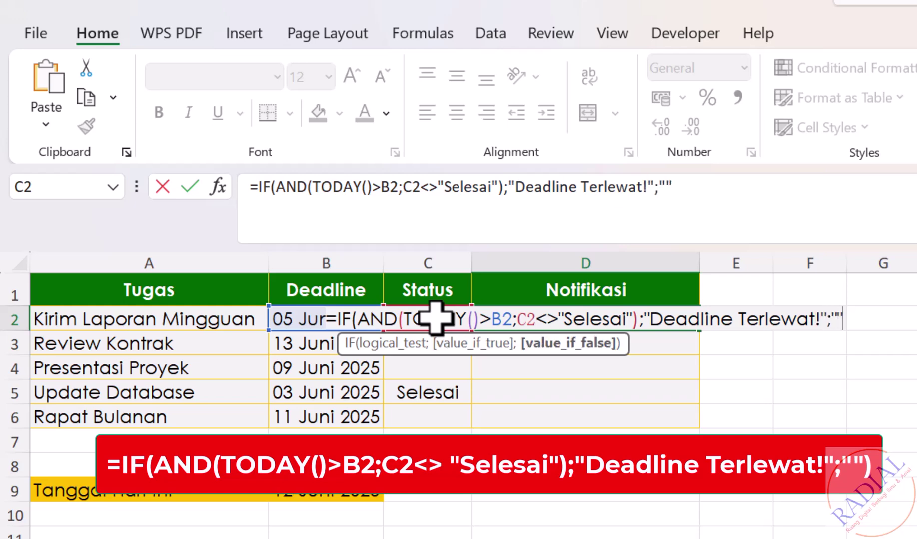
pyautogui.press('Return')
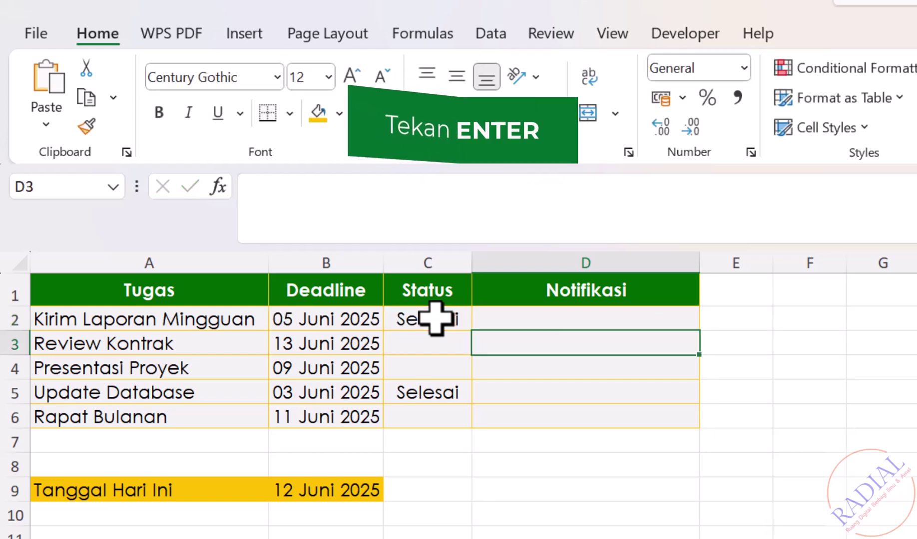
# Fill the formula from D2 down the Notifikasi column to D6.
pyautogui.click(509, 320)
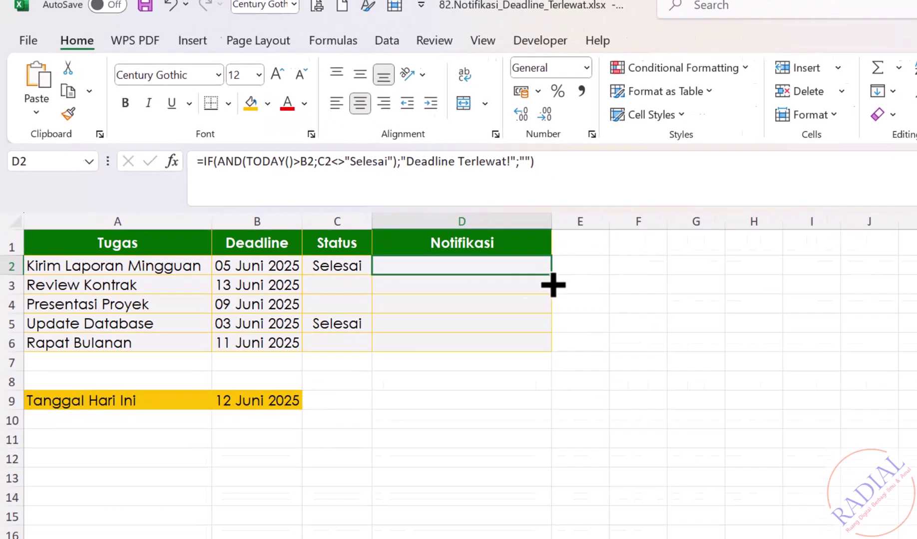
pyautogui.moveTo(551, 276); pyautogui.dragTo(550, 351)
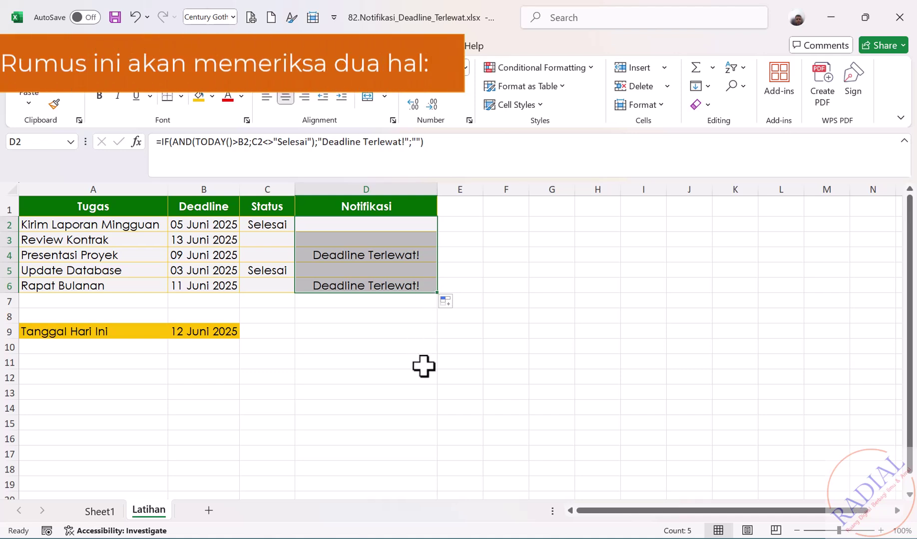
pyautogui.click(424, 366)
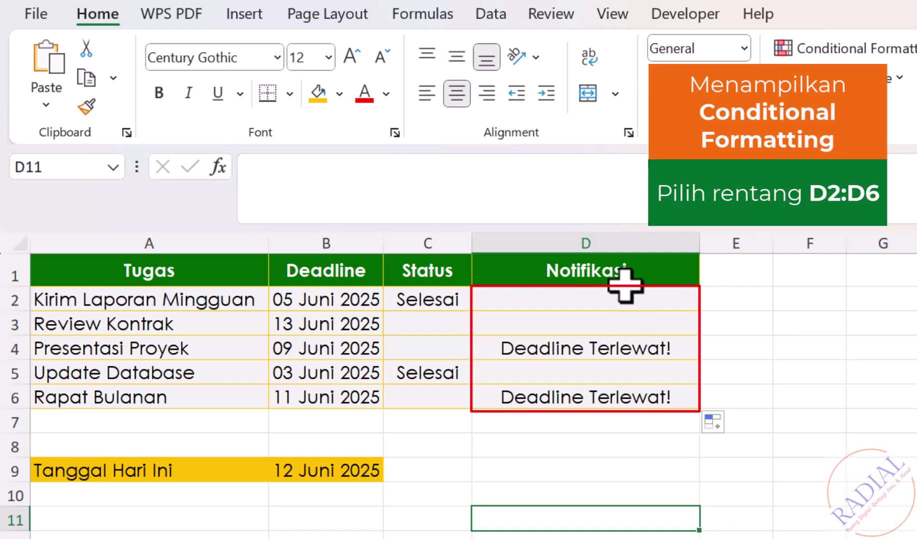
# Create a conditional formatting rule for D2:D6 that formats only cells whose value is equal to Deadline Terlewat!
pyautogui.moveTo(606, 302); pyautogui.dragTo(596, 392)
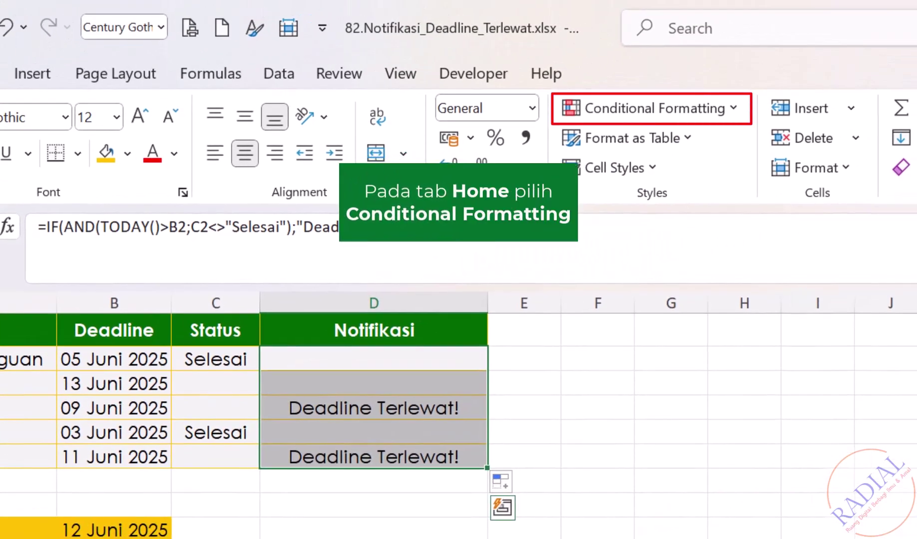
pyautogui.click(701, 111)
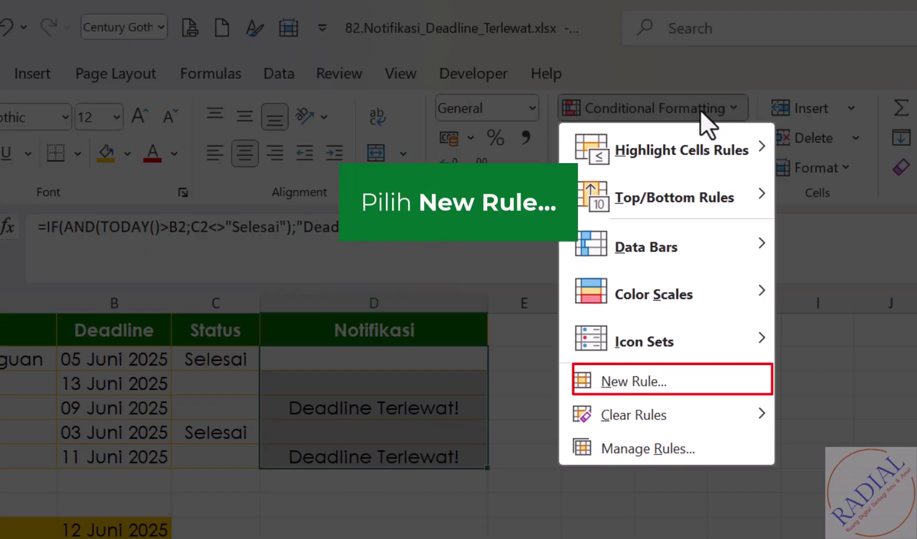
pyautogui.click(634, 382)
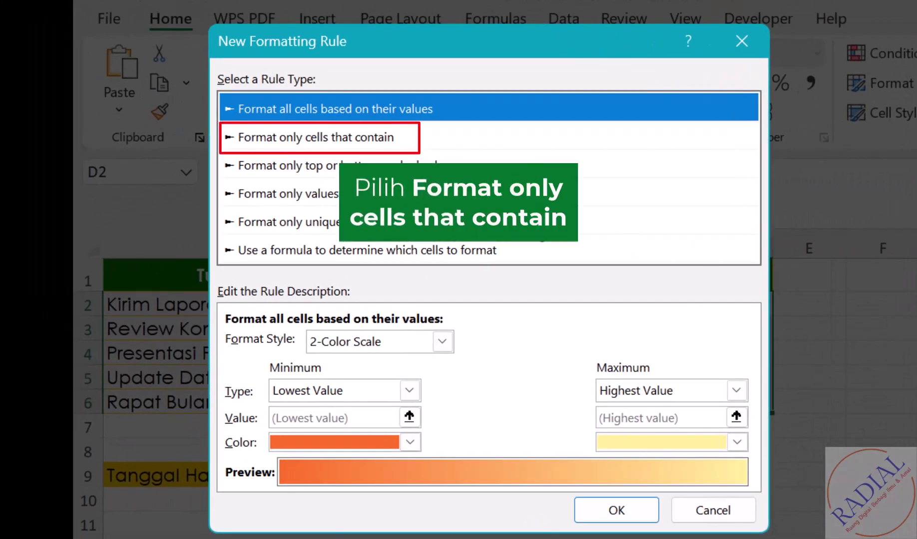
pyautogui.click(338, 137)
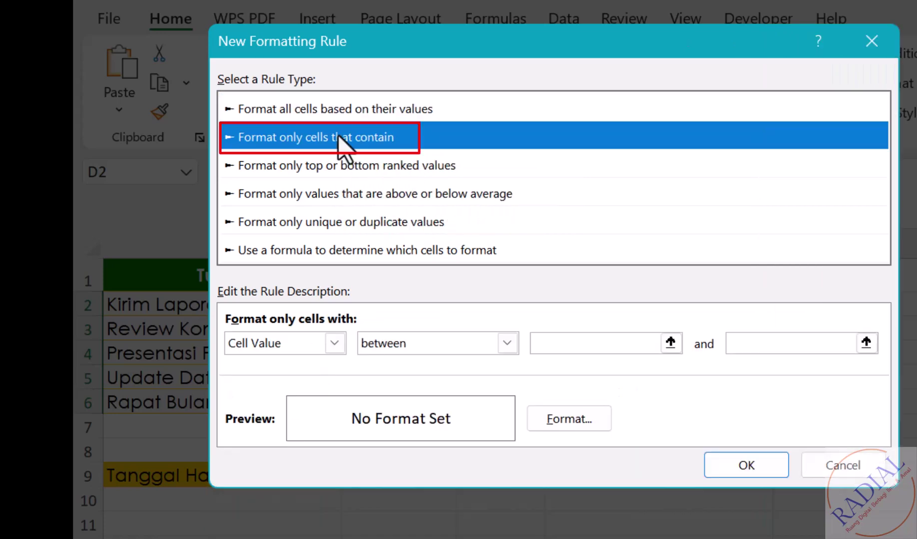
pyautogui.click(494, 339)
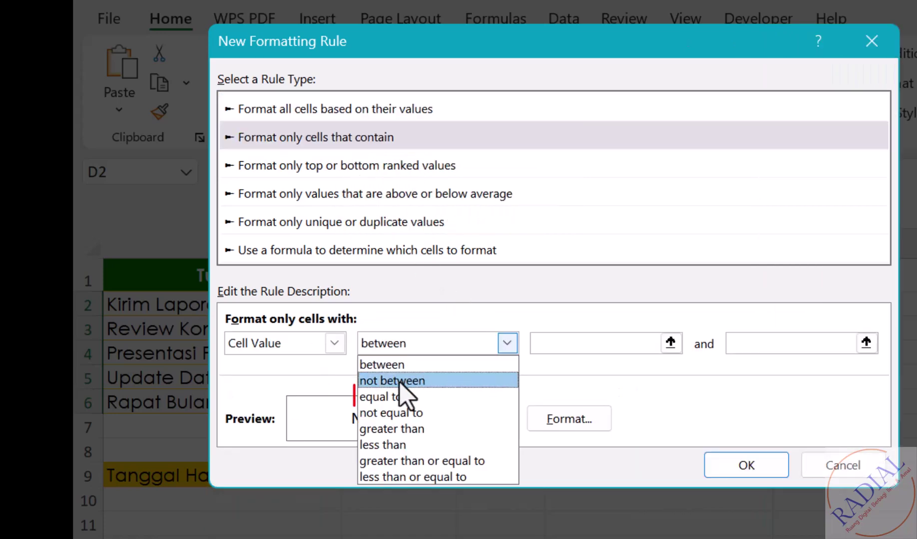
pyautogui.click(378, 401)
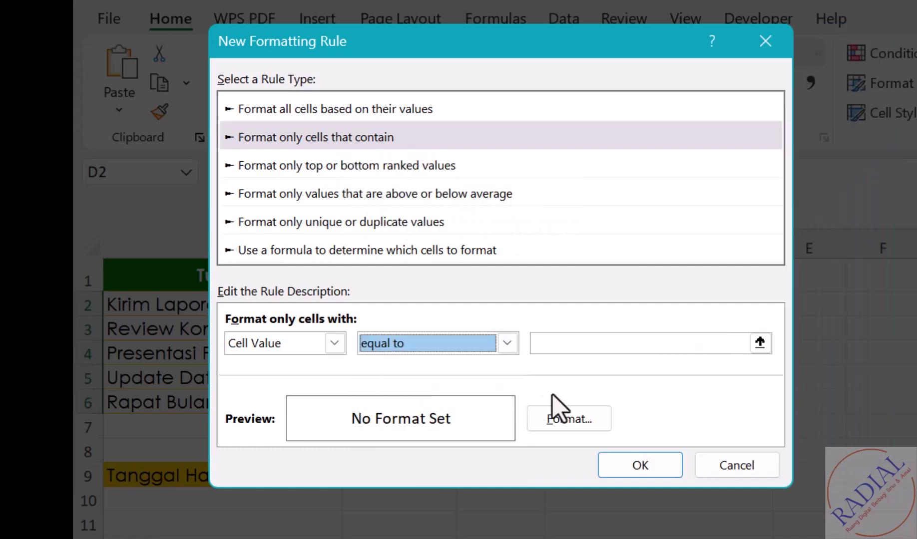
pyautogui.click(566, 344)
pyautogui.write('Deadline Terlewa')
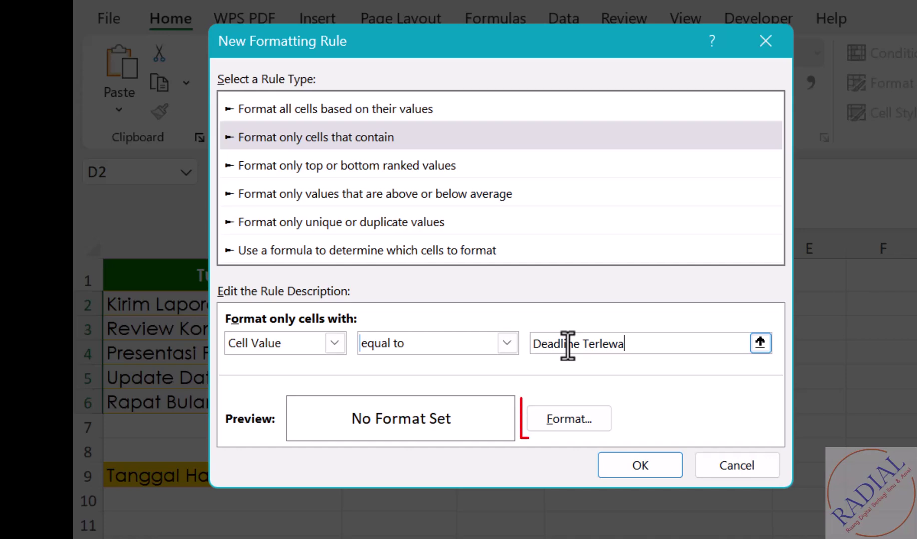
pyautogui.write('t!')
# Give the new rule a red background fill and apply it to the Notifikasi cells.
pyautogui.click(565, 418)
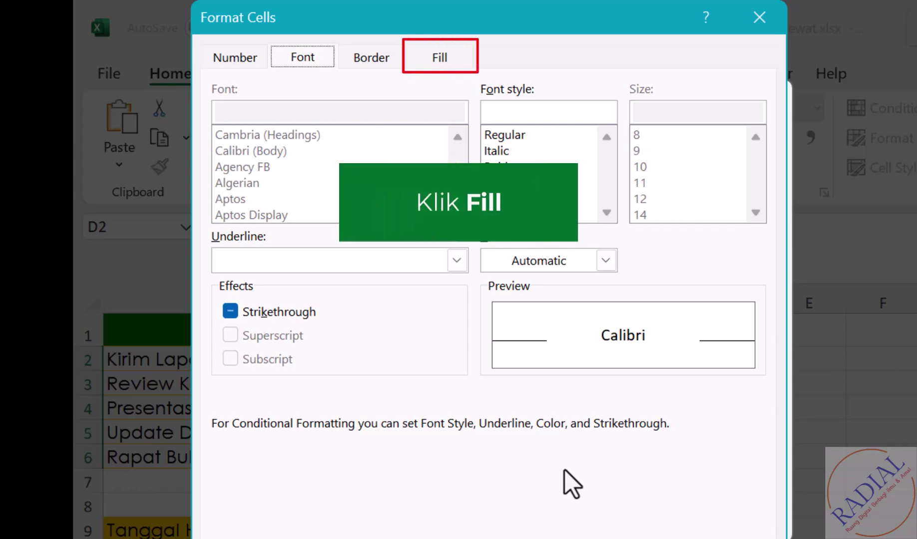
pyautogui.click(437, 56)
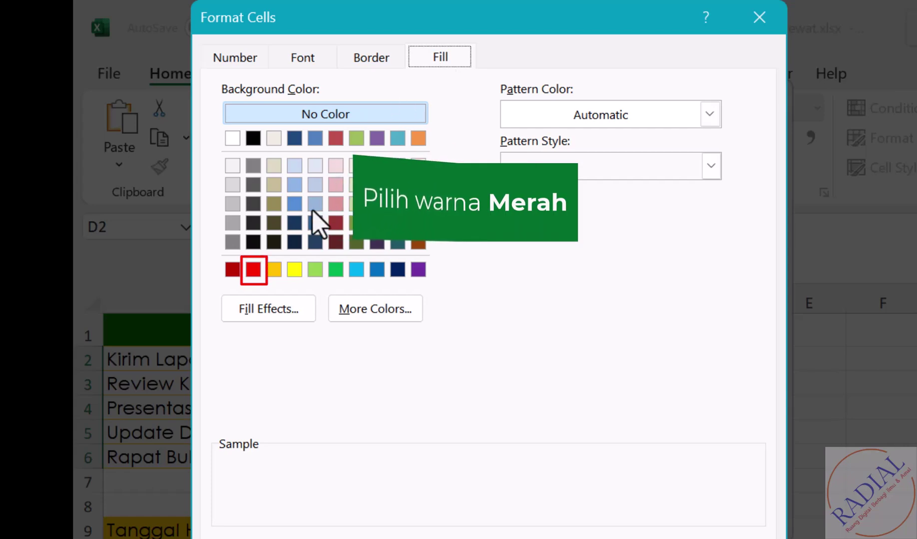
pyautogui.click(253, 269)
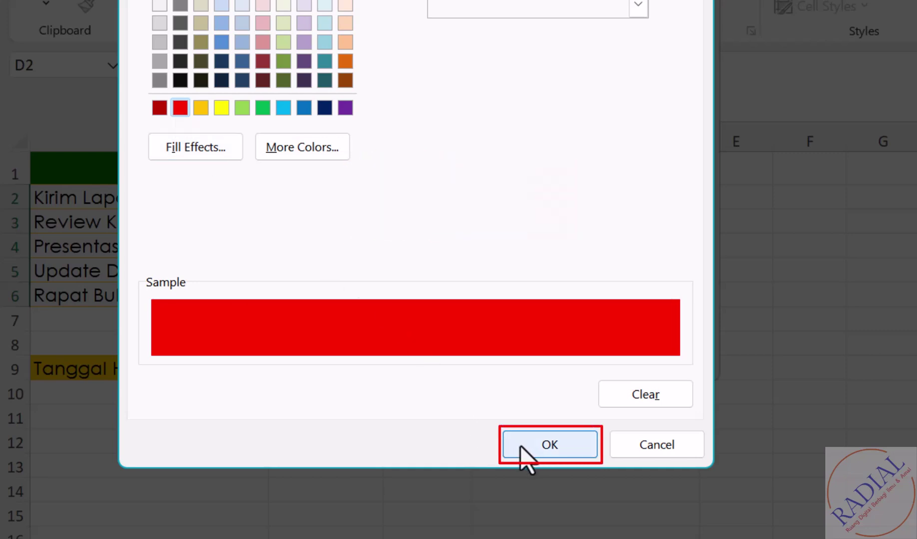
pyautogui.click(520, 446)
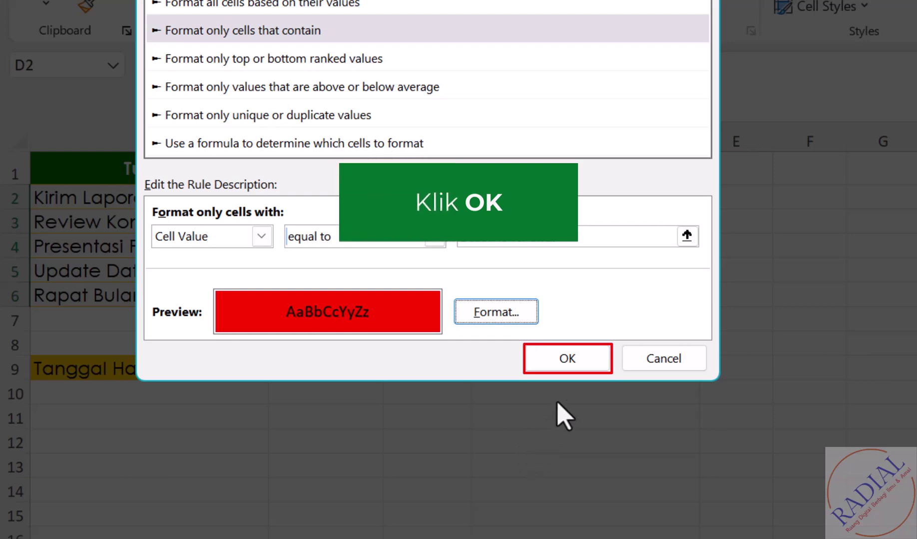
pyautogui.click(578, 364)
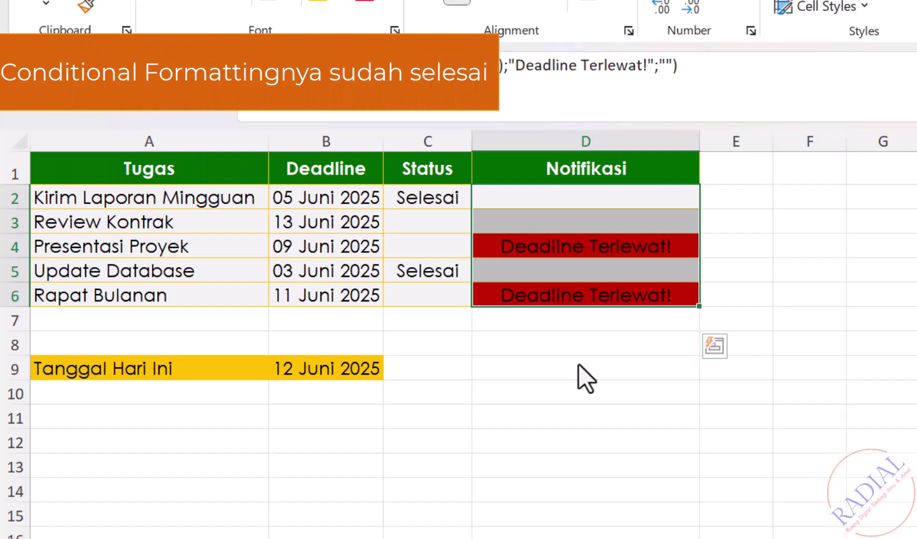
pyautogui.click(579, 364)
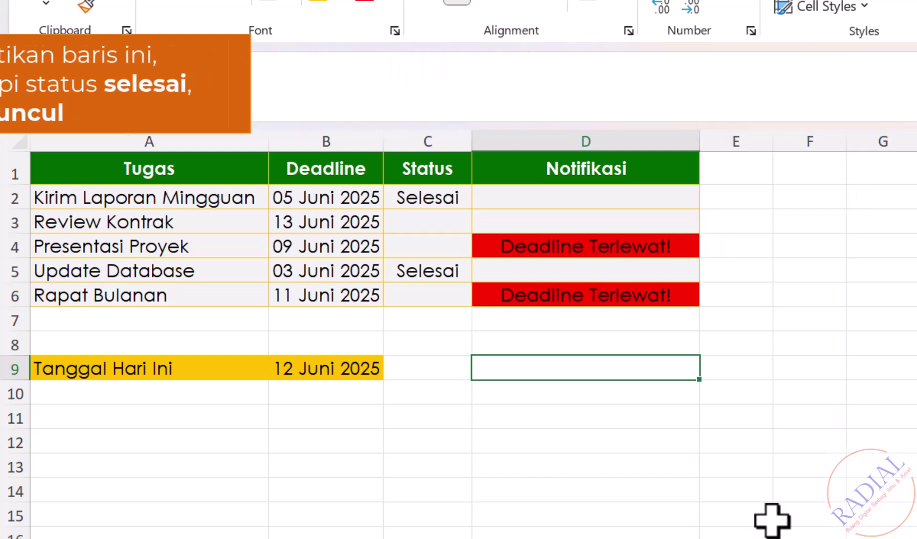
# Enter Selesai as the status of the Presentasi Proyek task in C4.
pyautogui.click(435, 246)
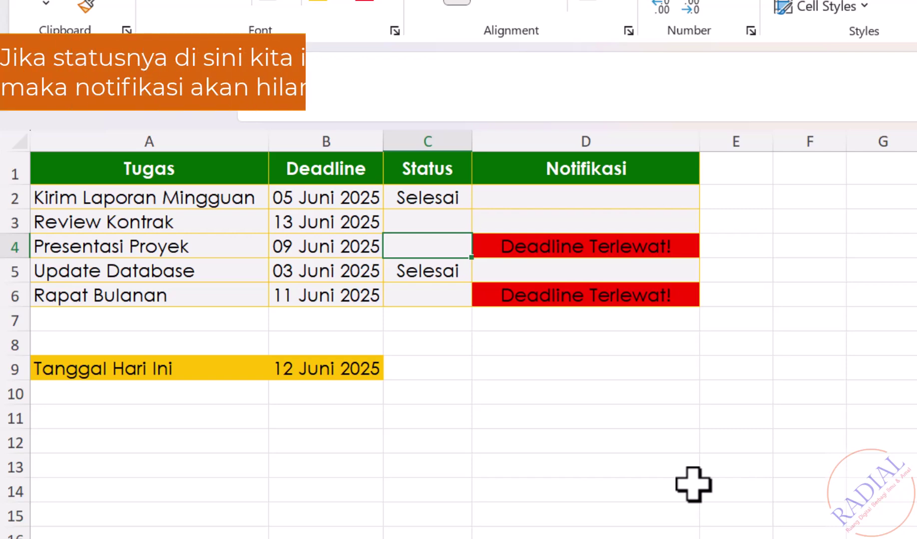
pyautogui.write('Selesai')
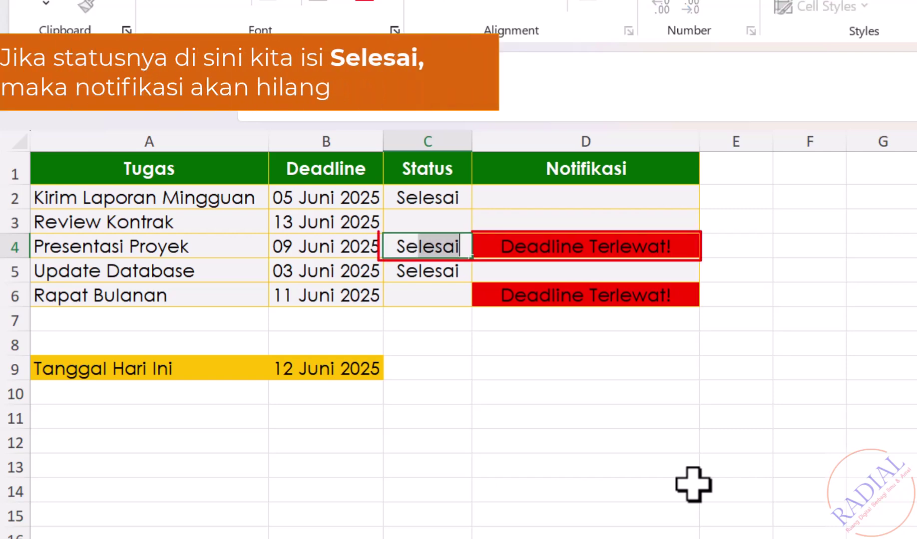
pyautogui.press('Return')
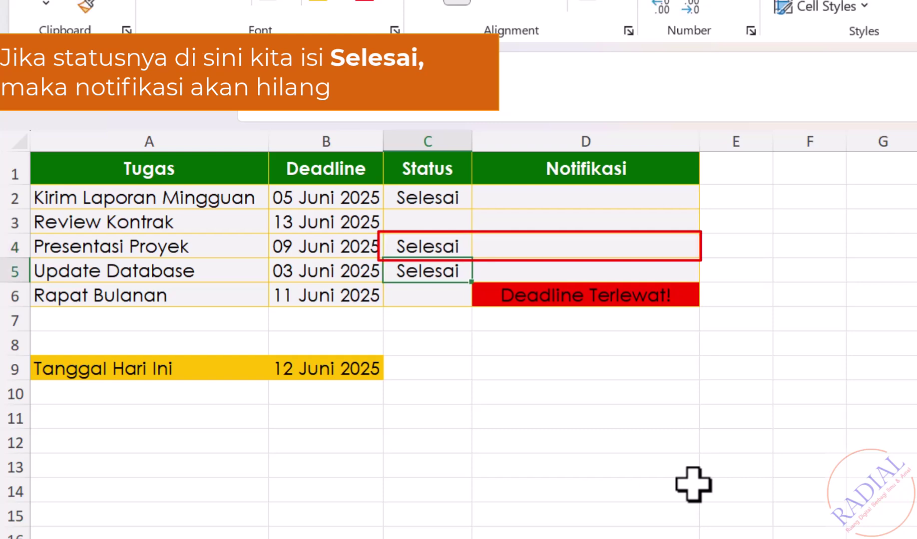
pyautogui.click(693, 485)
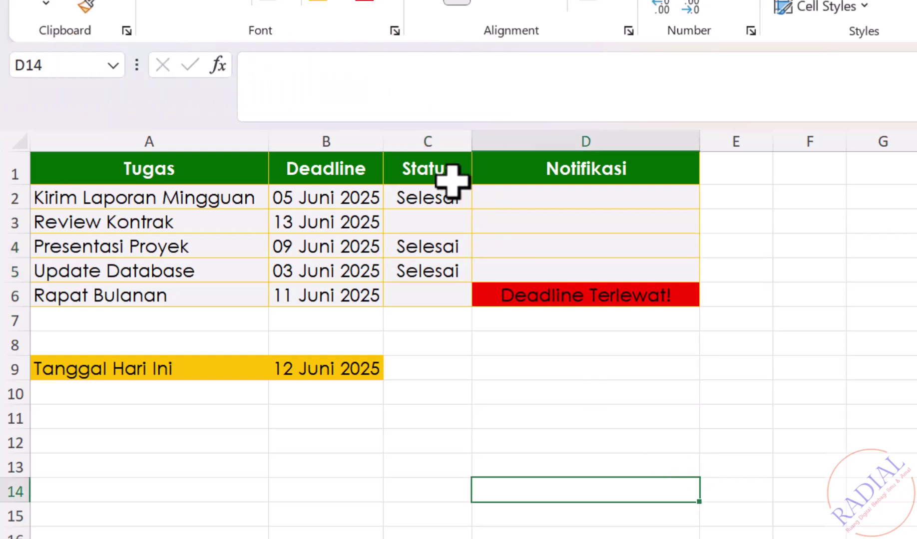
# Delete the status of the Kirim Laporan Mingguan task in C2.
pyautogui.click(434, 197)
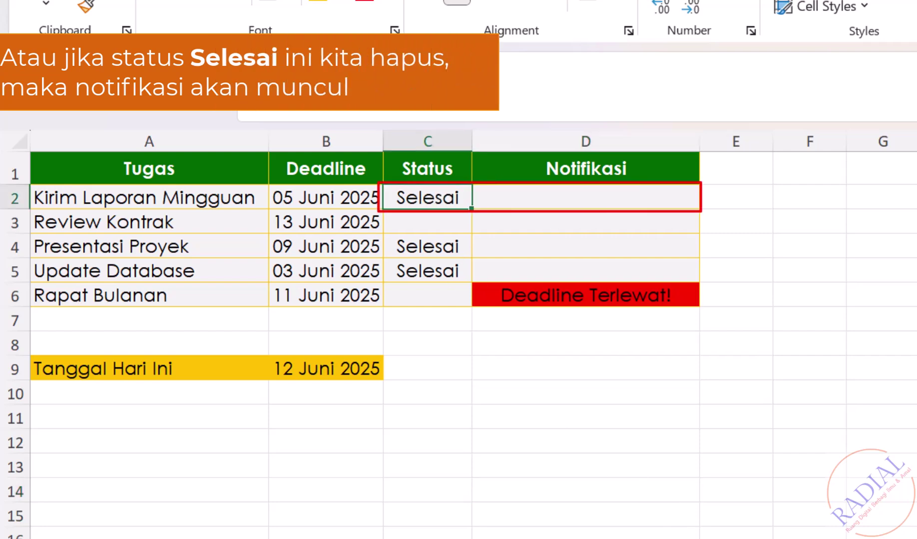
pyautogui.press('Delete')
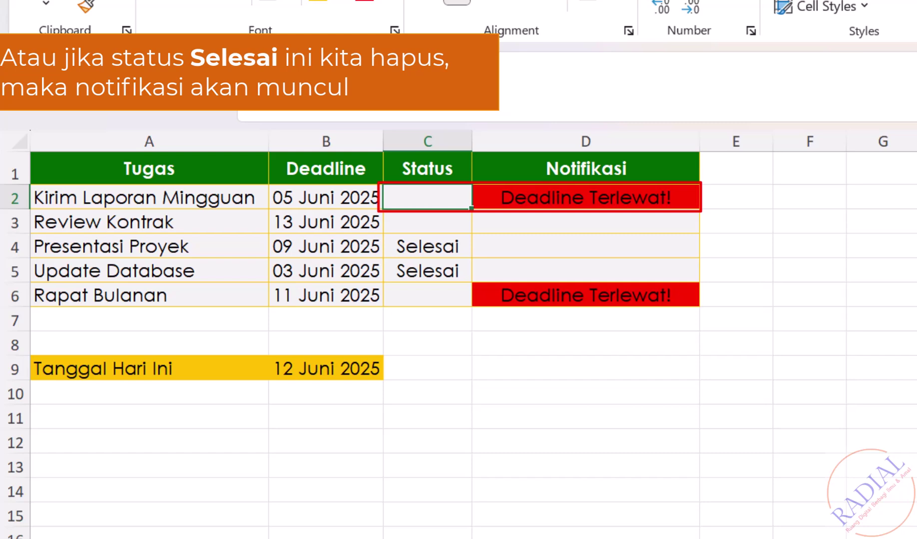
pyautogui.click(736, 538)
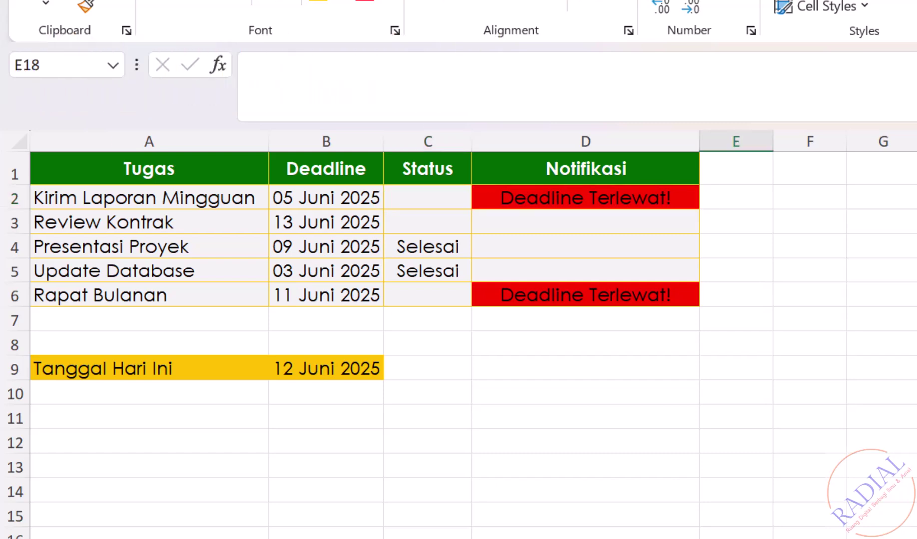